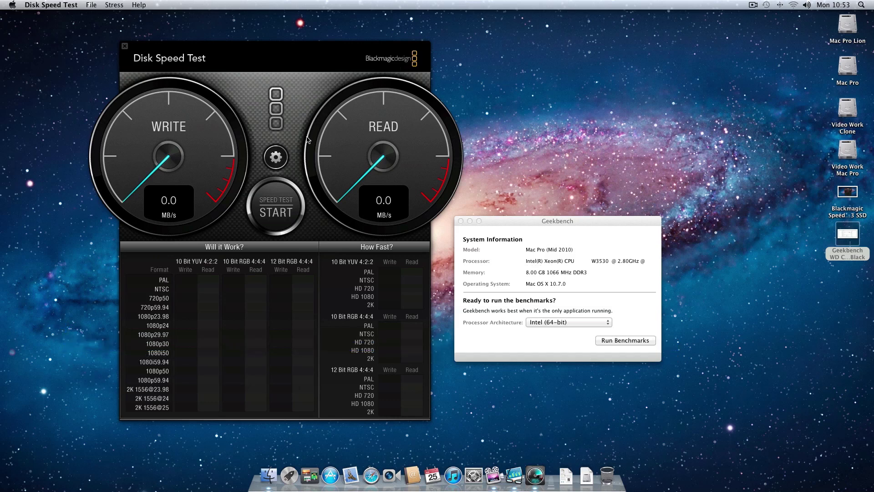
Step: Run the disk speed test and stop it at 253.7 MB/s write, 257.0 MB/s read
left_click(278, 204)
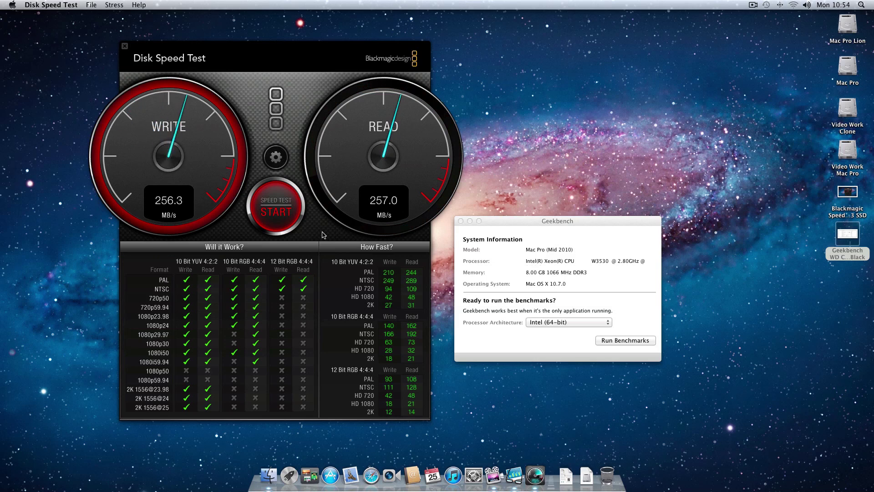
left_click(276, 214)
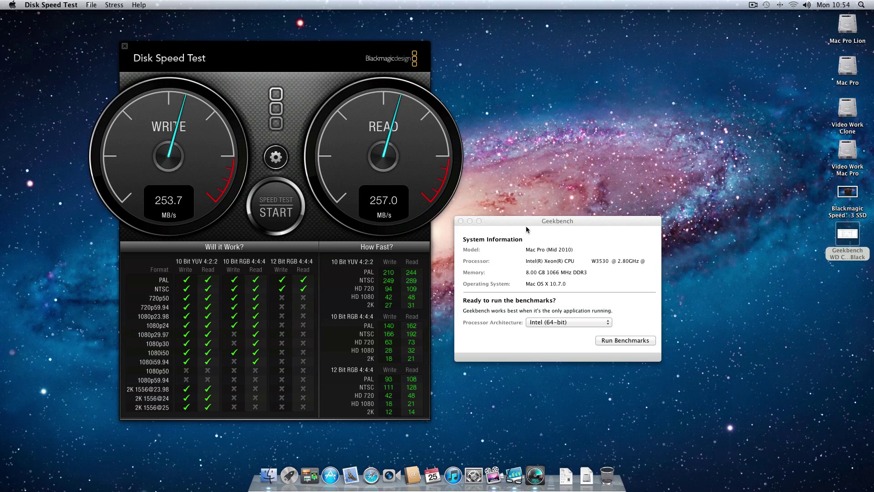
Step: Activate Geekbench and run the benchmarks to get the 8921-score report
left_click(548, 228)
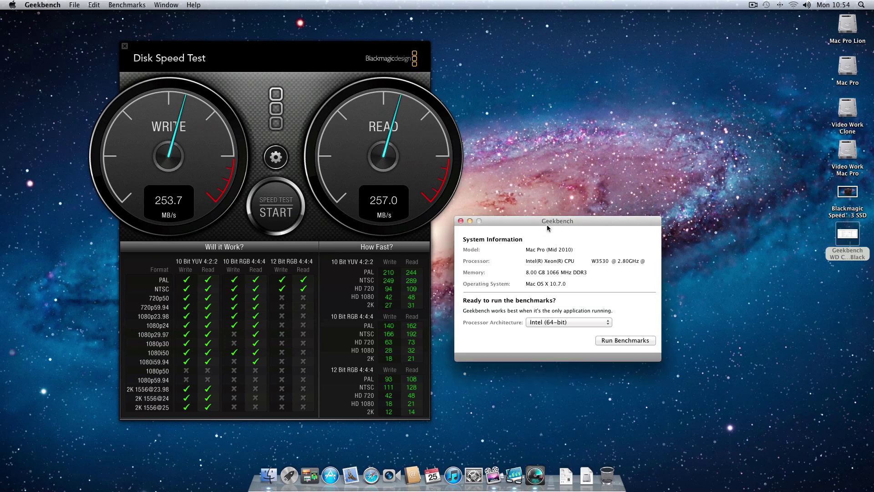
left_click(623, 341)
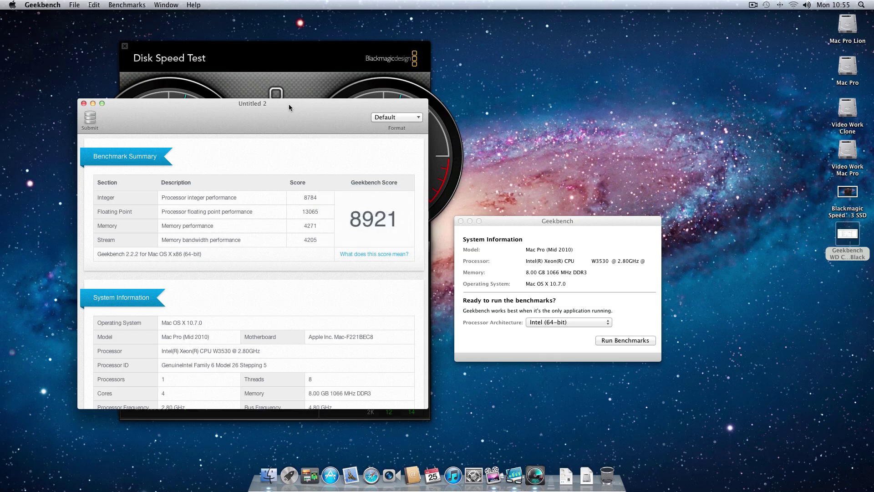
Step: Shift the Untitled 2 report window slightly right to review its results
left_click_drag(289, 104, 305, 104)
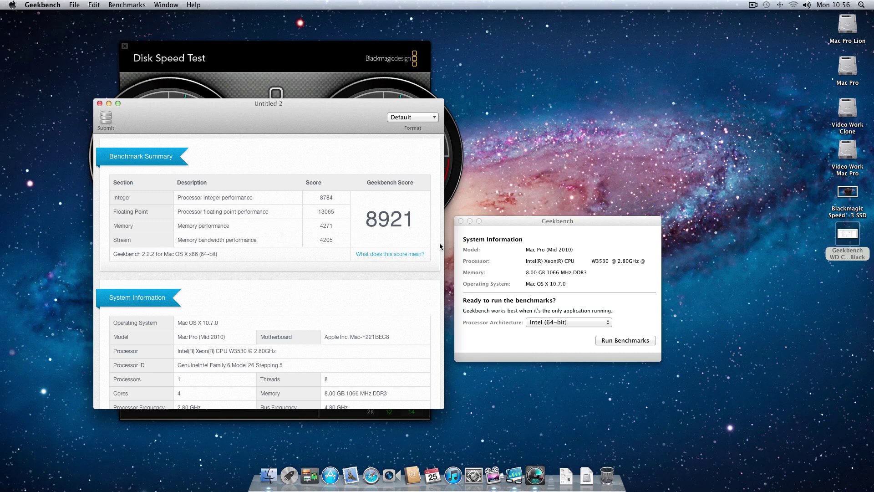
scroll(440, 246, "down", 2)
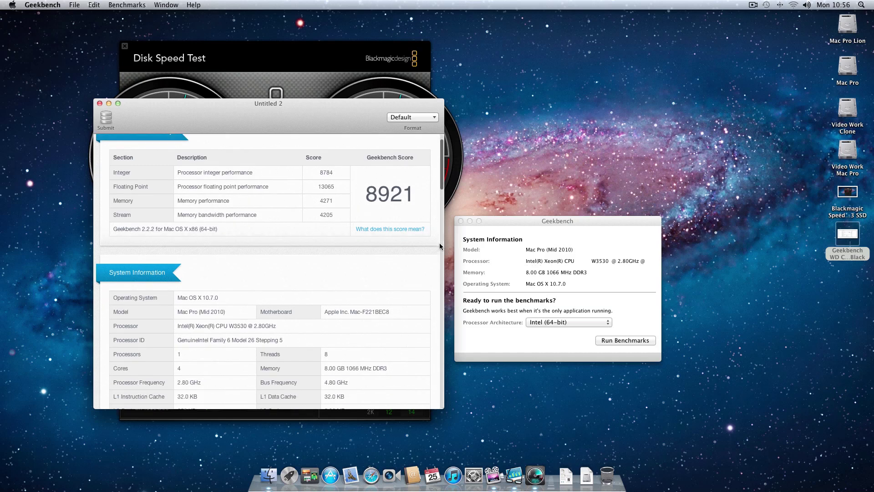
scroll(440, 247, "down", 2)
scroll(439, 249, "down", 2)
scroll(440, 251, "down", 2)
scroll(438, 248, "down", 3)
scroll(439, 248, "down", 3)
scroll(439, 248, "down", 3)
scroll(439, 248, "down", 3)
scroll(439, 249, "down", 3)
scroll(440, 249, "down", 2)
scroll(439, 249, "down", 1)
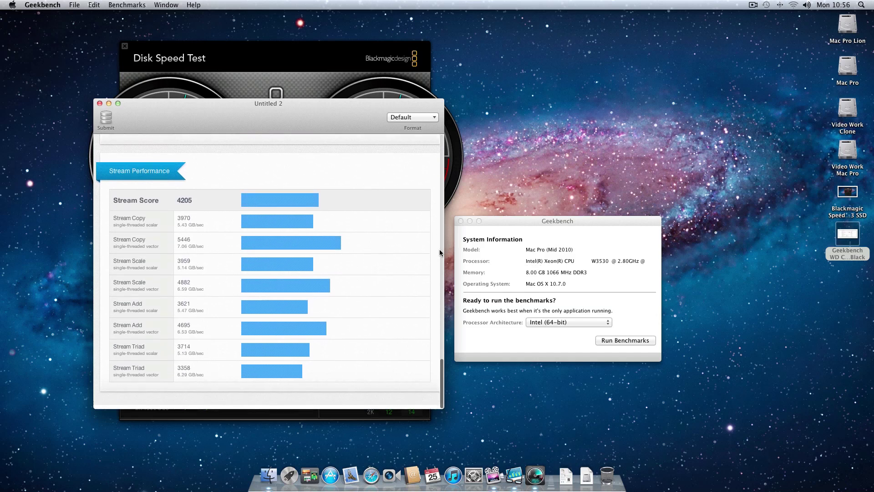
Step: Bring the Disk Speed Test window with its 253.7/257.0 MB/s results forward
left_click(293, 57)
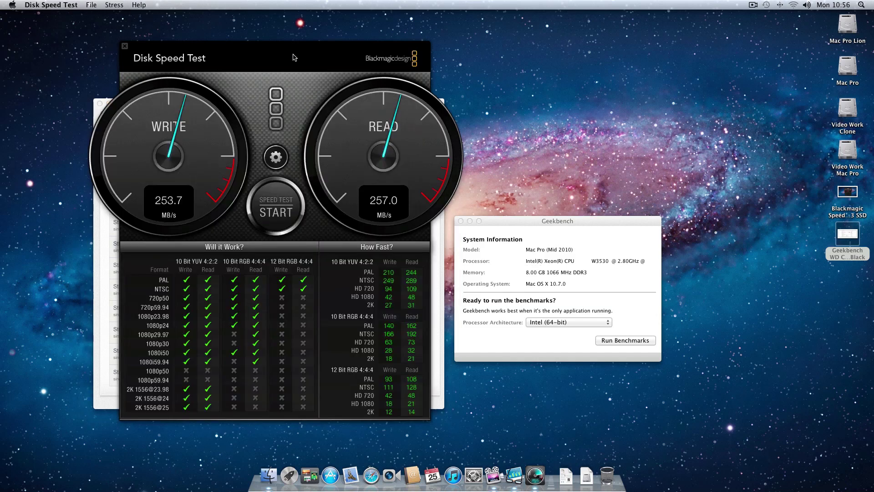